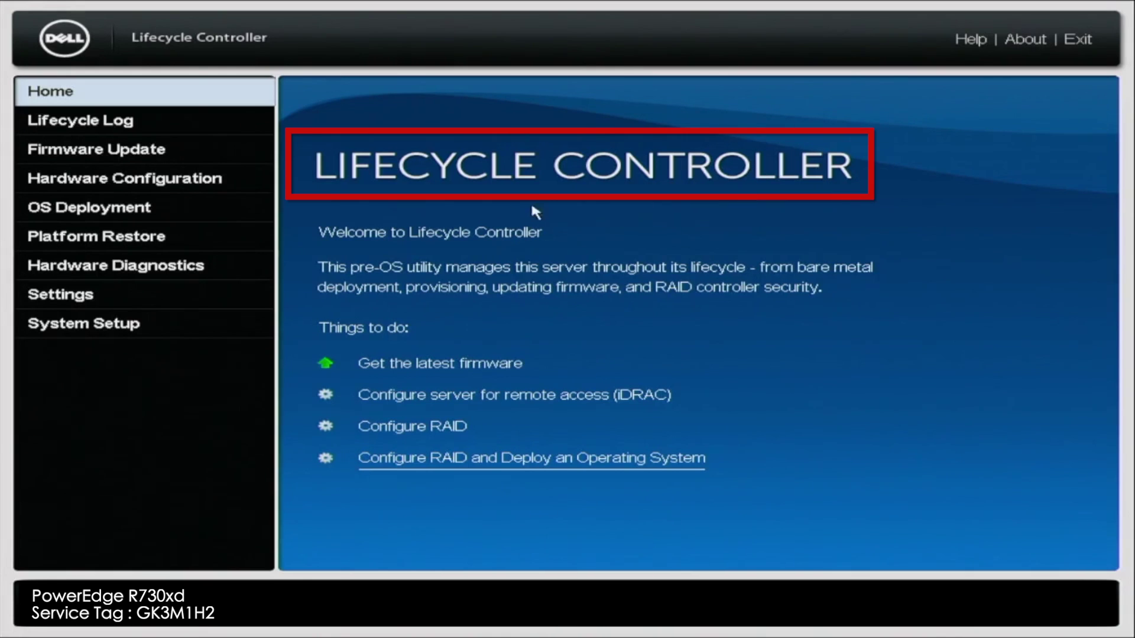
Go to the Hardware Diagnostics page and launch a hardware diagnostics run
{"action": "left_click", "coordinate": [165, 277]}
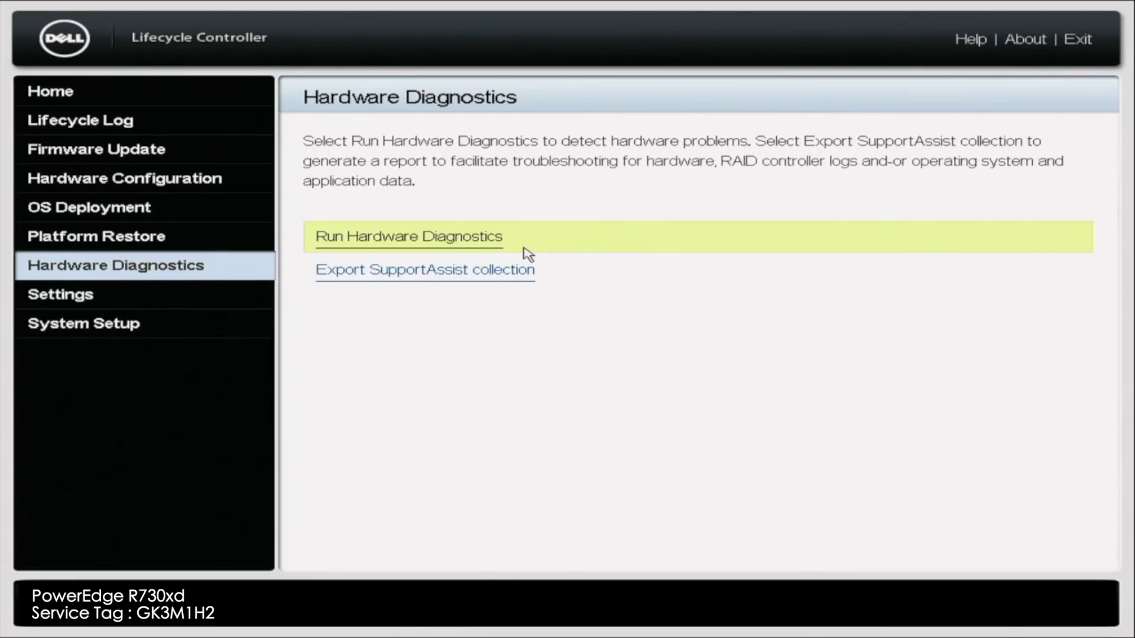
{"action": "left_click", "coordinate": [524, 248]}
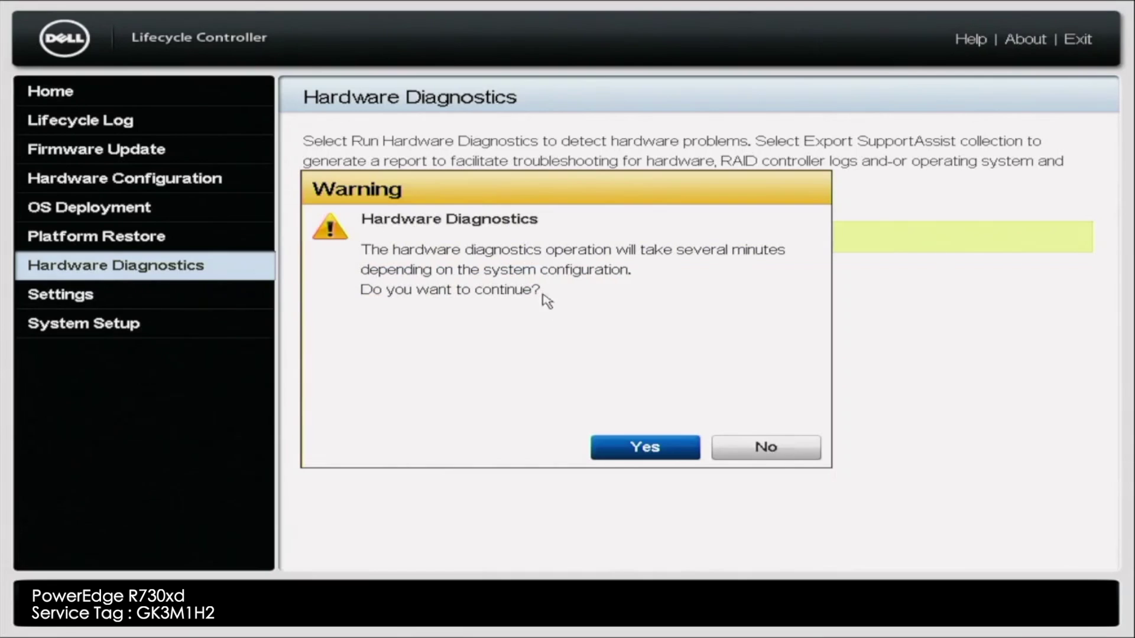
Accept the several-minute warning and let ePSA testing run until the 2000-0251 event-log alert at 95%
{"action": "left_click", "coordinate": [631, 456]}
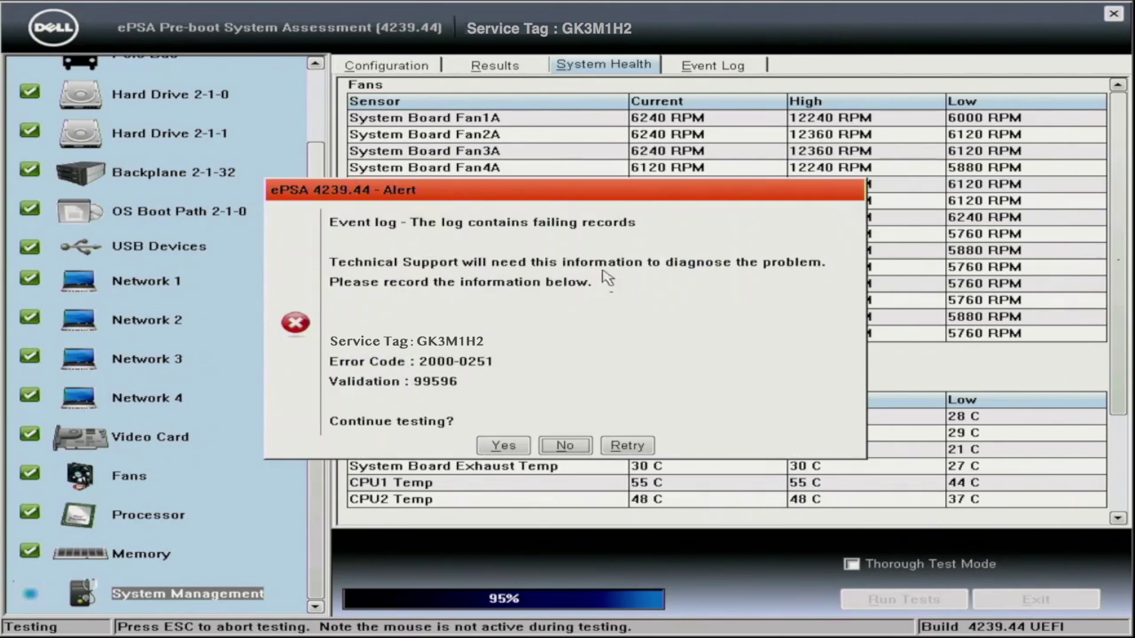
Continue testing to 100%, acknowledge completion with errors, and view the System Management 2000-0251 failure in Results
{"action": "left_click", "coordinate": [515, 445]}
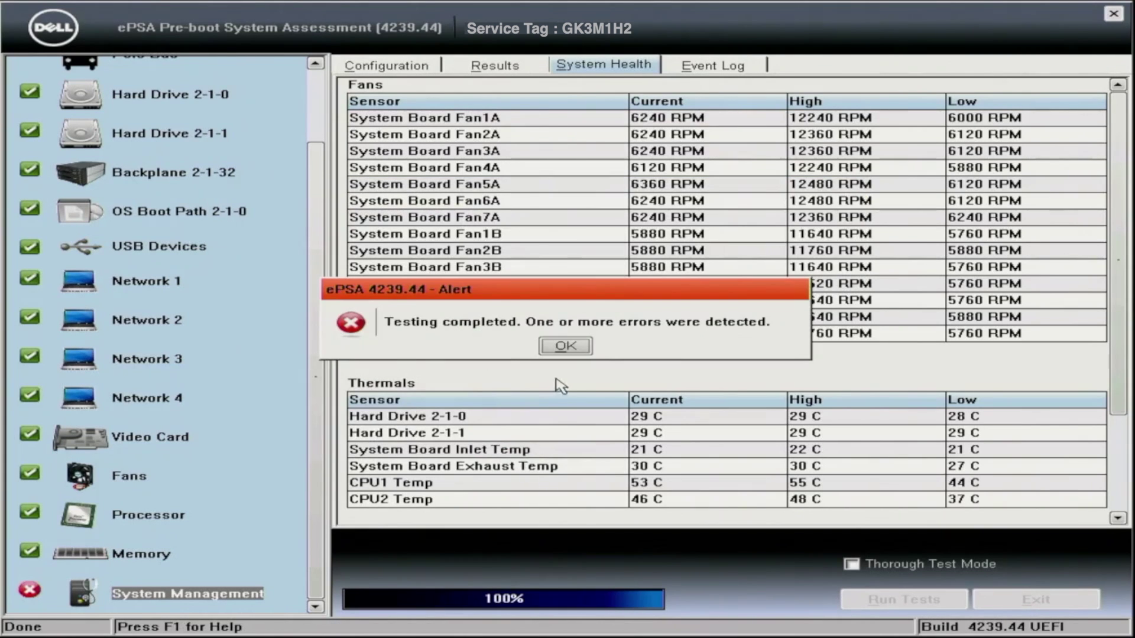
{"action": "left_click", "coordinate": [566, 346]}
{"action": "left_click", "coordinate": [532, 64]}
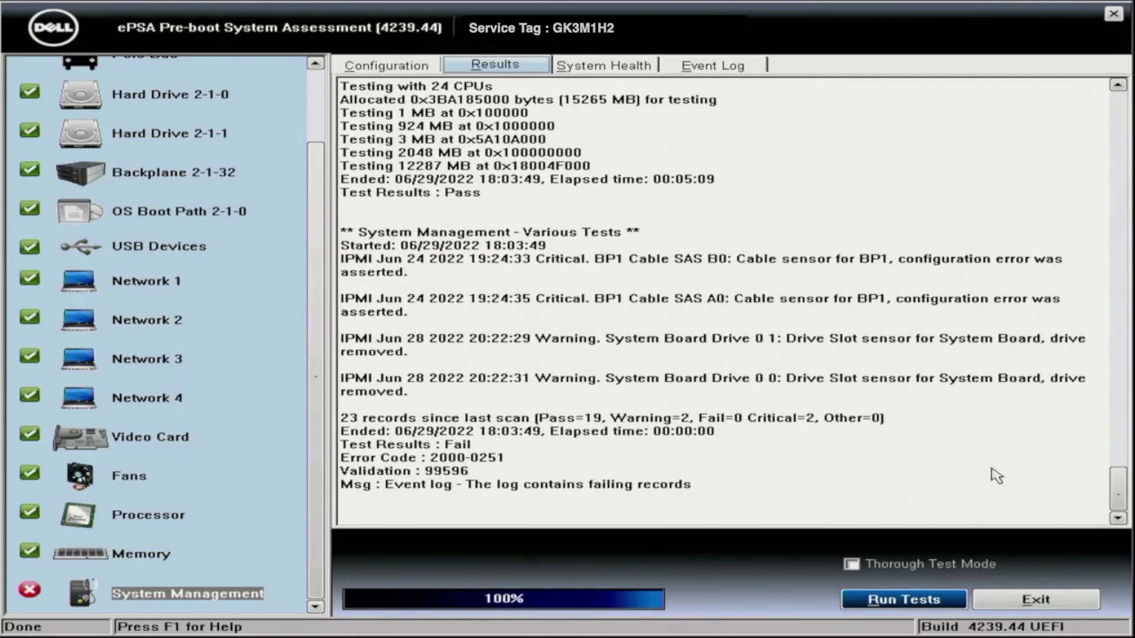
Scroll the Results log back to the earlier passing Hard Drive DST Short Test entries
{"action": "left_click_drag", "start_coordinate": [1121, 498], "coordinate": [1119, 435]}
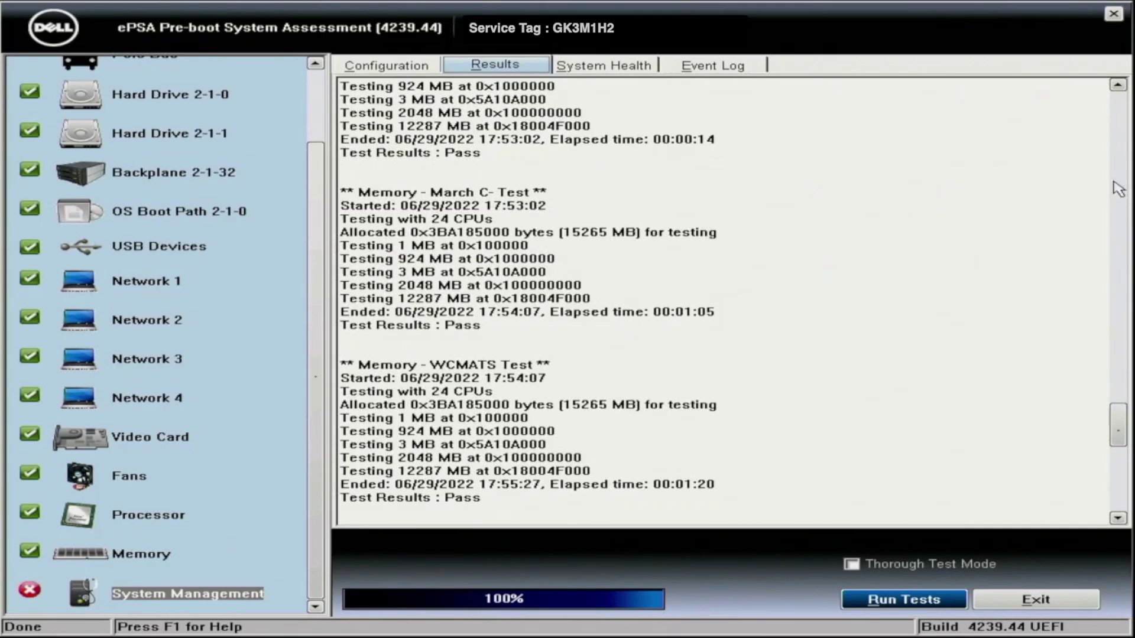
{"action": "left_click", "coordinate": [1118, 87]}
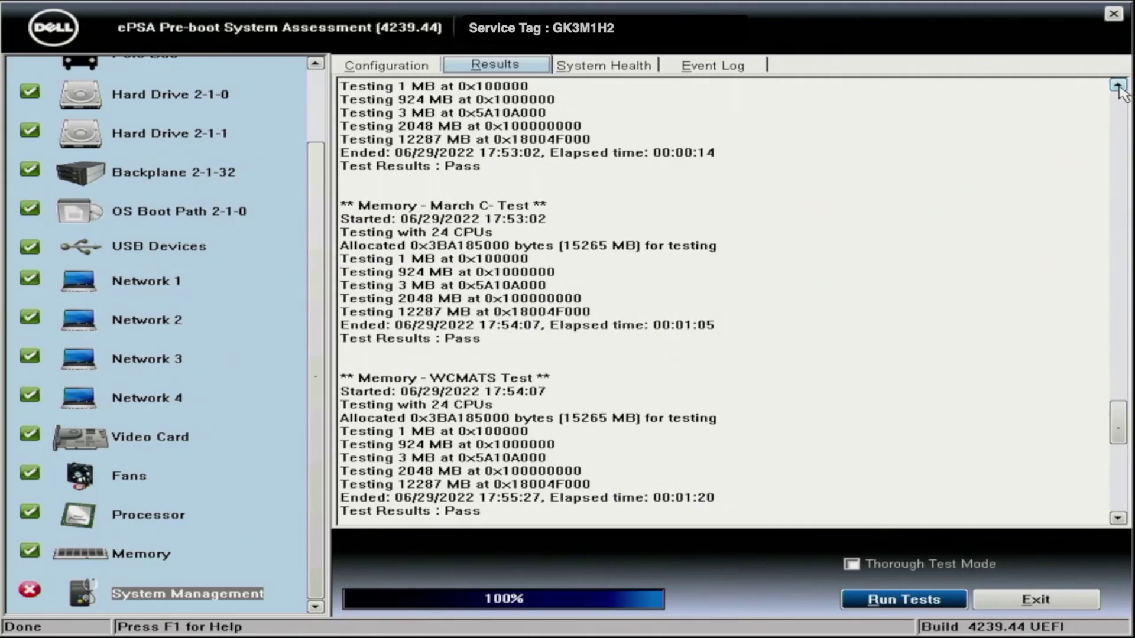
{"action": "left_click", "coordinate": [1118, 87]}
{"action": "left_click", "coordinate": [1117, 87]}
{"action": "left_click", "coordinate": [1117, 87]}
{"action": "left_click", "coordinate": [1118, 87]}
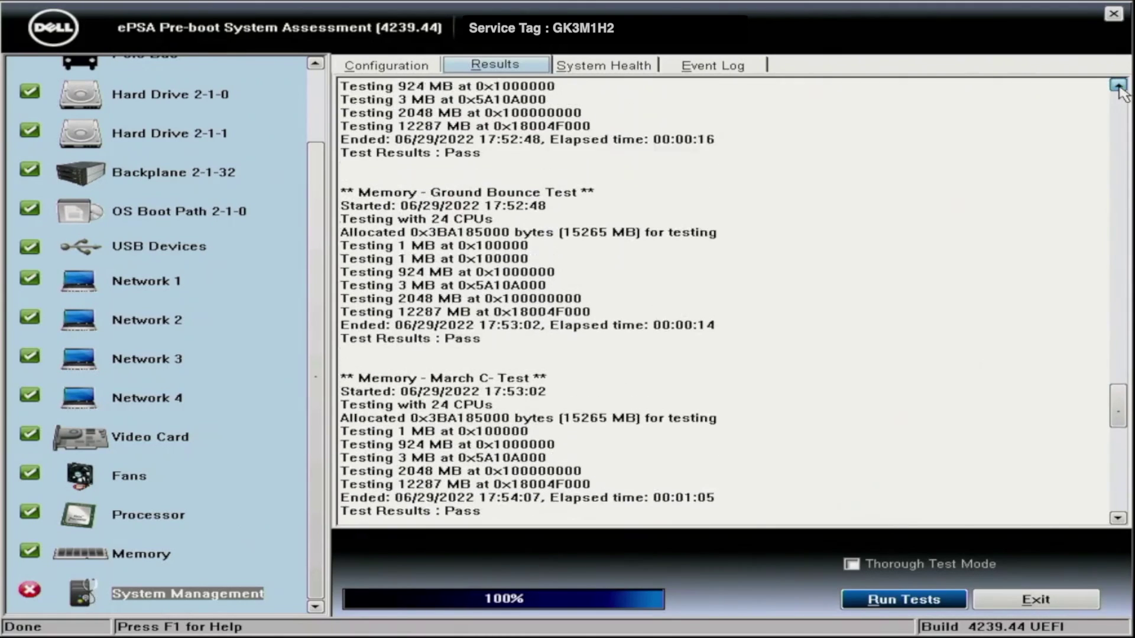
{"action": "left_click", "coordinate": [1117, 87]}
{"action": "left_click", "coordinate": [1117, 87]}
{"action": "left_click", "coordinate": [1117, 87]}
{"action": "left_click", "coordinate": [1117, 87]}
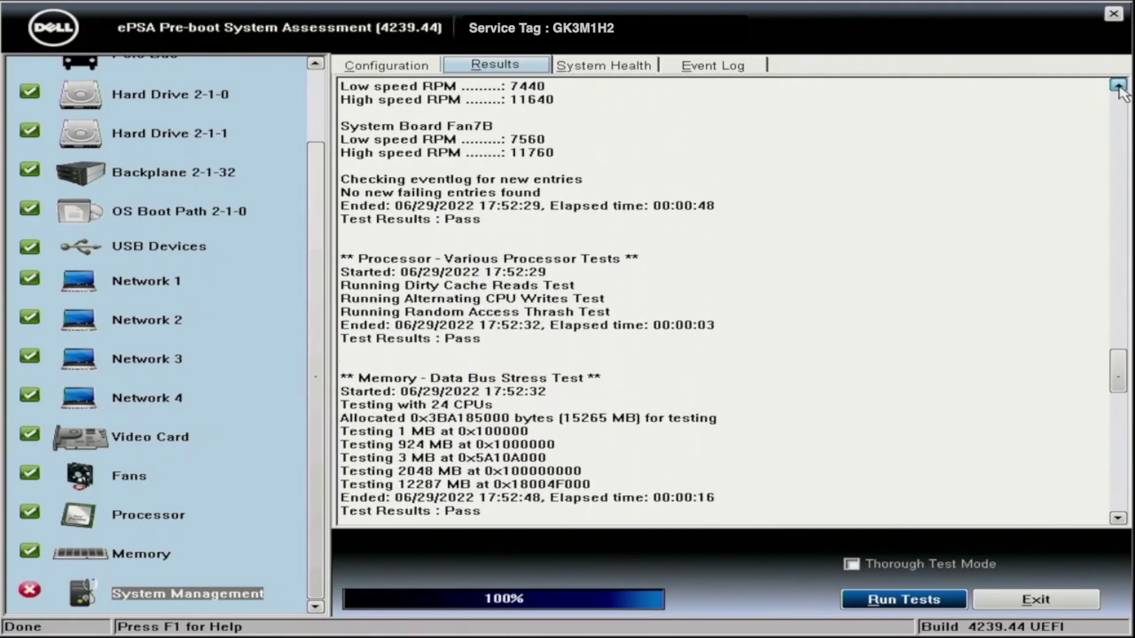
{"action": "left_click", "coordinate": [1117, 87]}
{"action": "left_click", "coordinate": [1117, 87]}
{"action": "left_click", "coordinate": [1117, 87]}
{"action": "left_click", "coordinate": [1118, 87]}
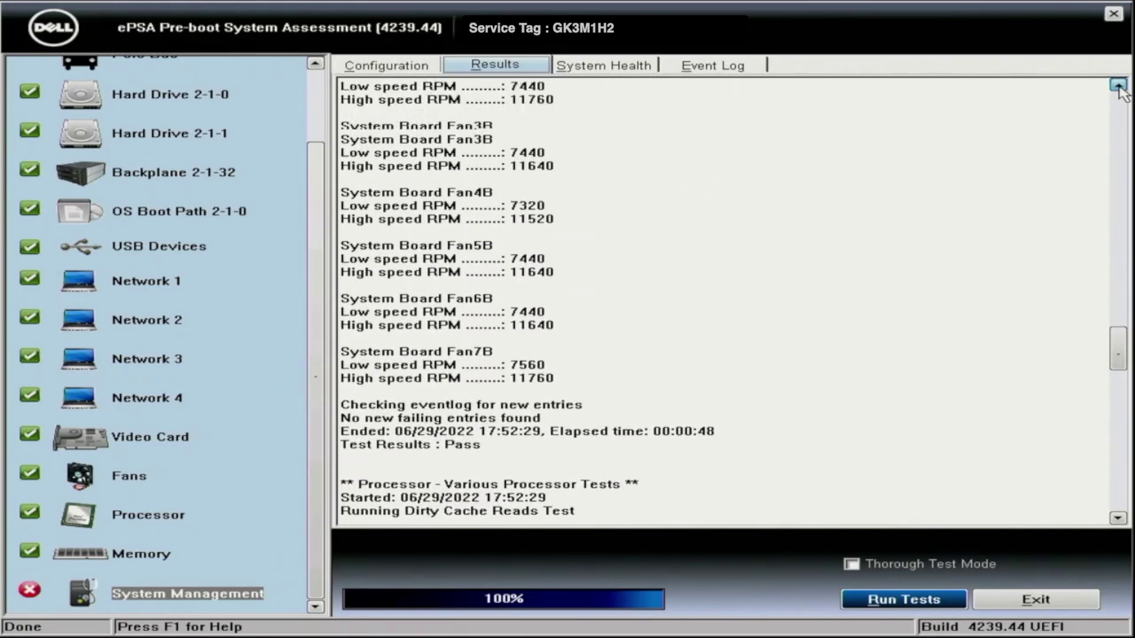
{"action": "left_click", "coordinate": [1117, 87]}
{"action": "left_click", "coordinate": [1117, 87]}
{"action": "left_click", "coordinate": [1117, 87]}
{"action": "left_click", "coordinate": [1117, 87]}
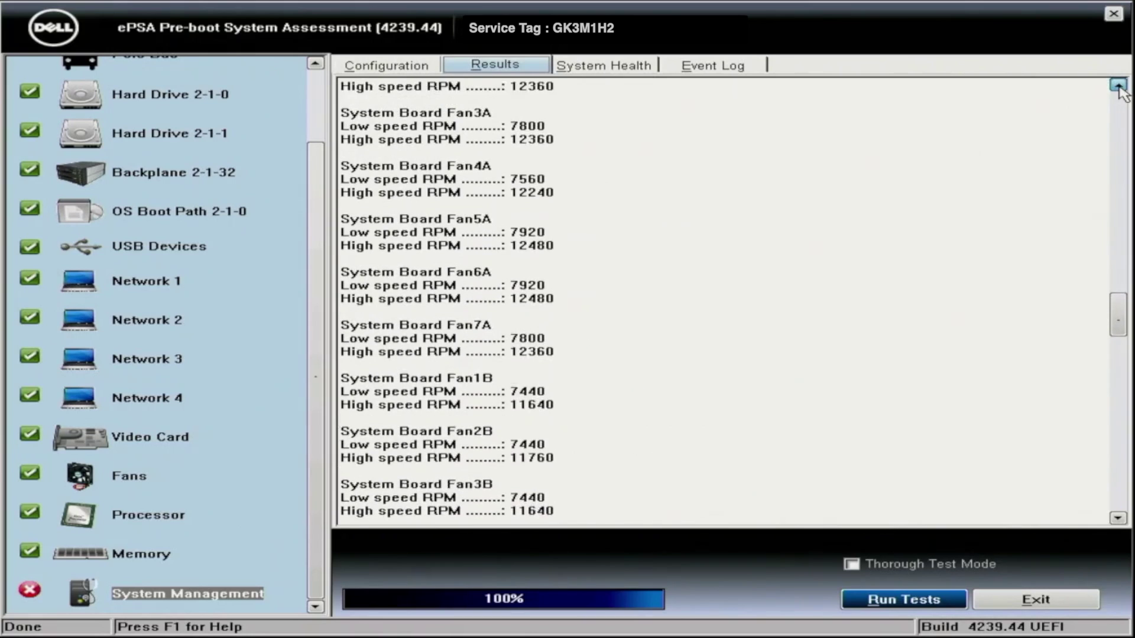
{"action": "left_click", "coordinate": [1118, 87]}
{"action": "left_click", "coordinate": [1118, 87]}
{"action": "left_click", "coordinate": [1117, 87]}
{"action": "left_click", "coordinate": [1117, 87]}
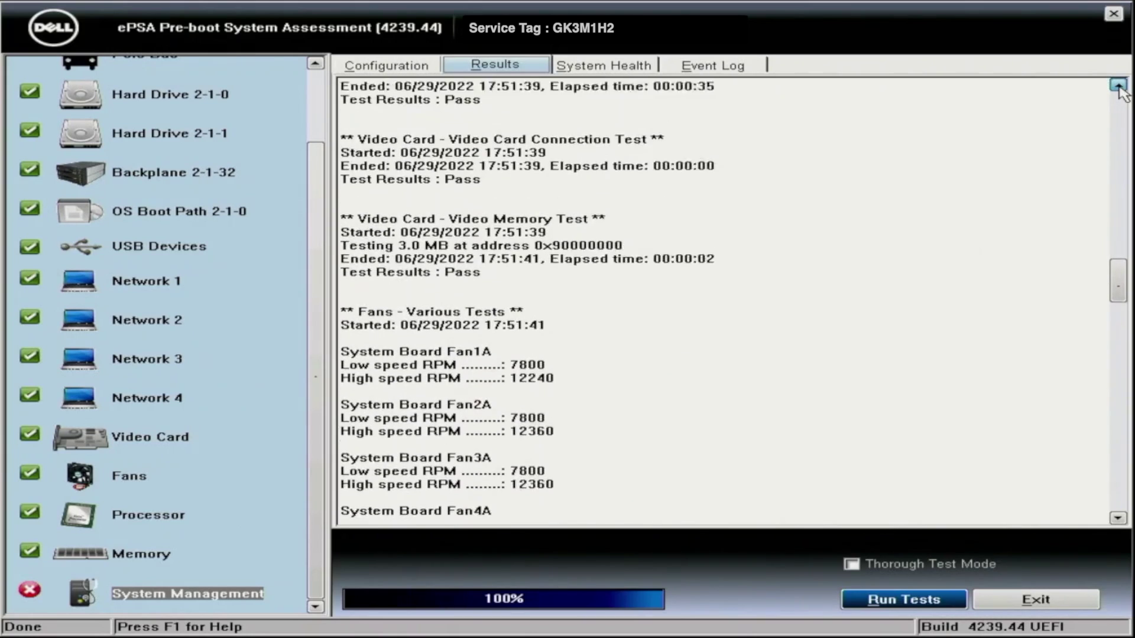
{"action": "left_click", "coordinate": [1118, 86]}
{"action": "left_click", "coordinate": [1118, 87]}
{"action": "left_click", "coordinate": [1117, 87]}
{"action": "left_click", "coordinate": [1118, 87]}
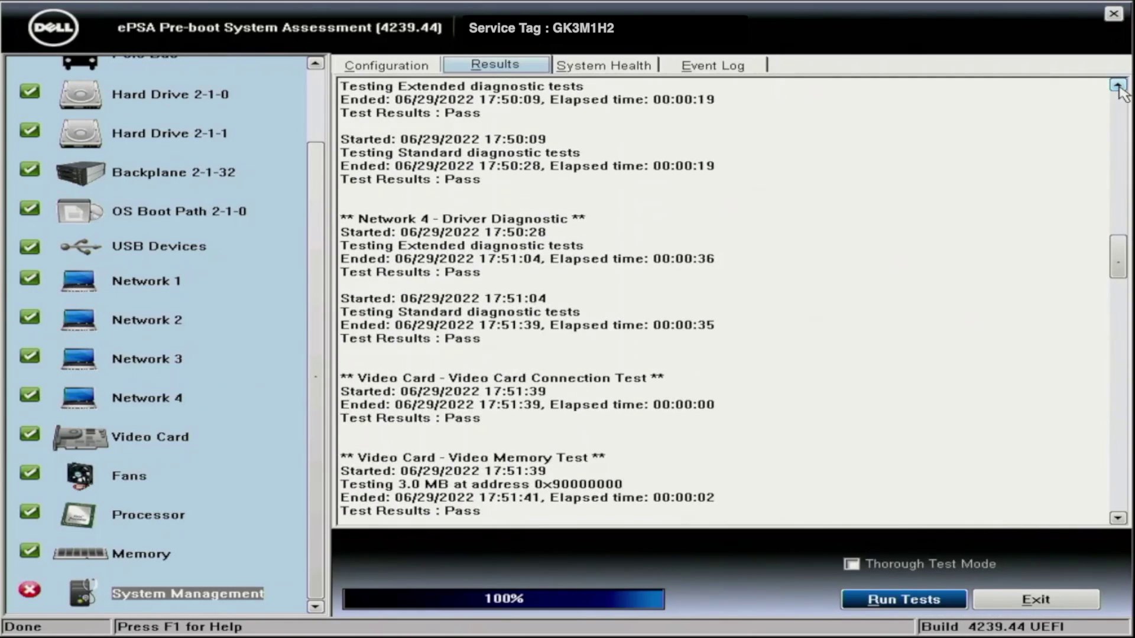
{"action": "left_click", "coordinate": [1118, 87]}
{"action": "left_click", "coordinate": [1117, 87]}
{"action": "left_click", "coordinate": [1117, 87]}
{"action": "left_click", "coordinate": [1117, 87]}
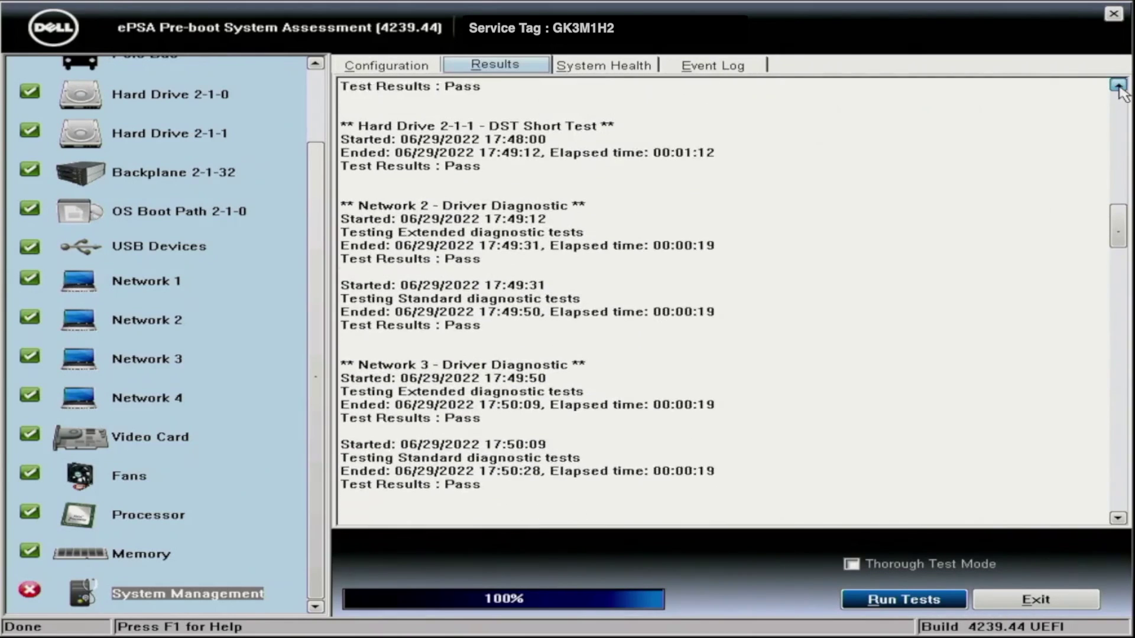
{"action": "left_click", "coordinate": [1117, 87]}
{"action": "left_click", "coordinate": [1118, 87]}
{"action": "left_click", "coordinate": [1118, 87]}
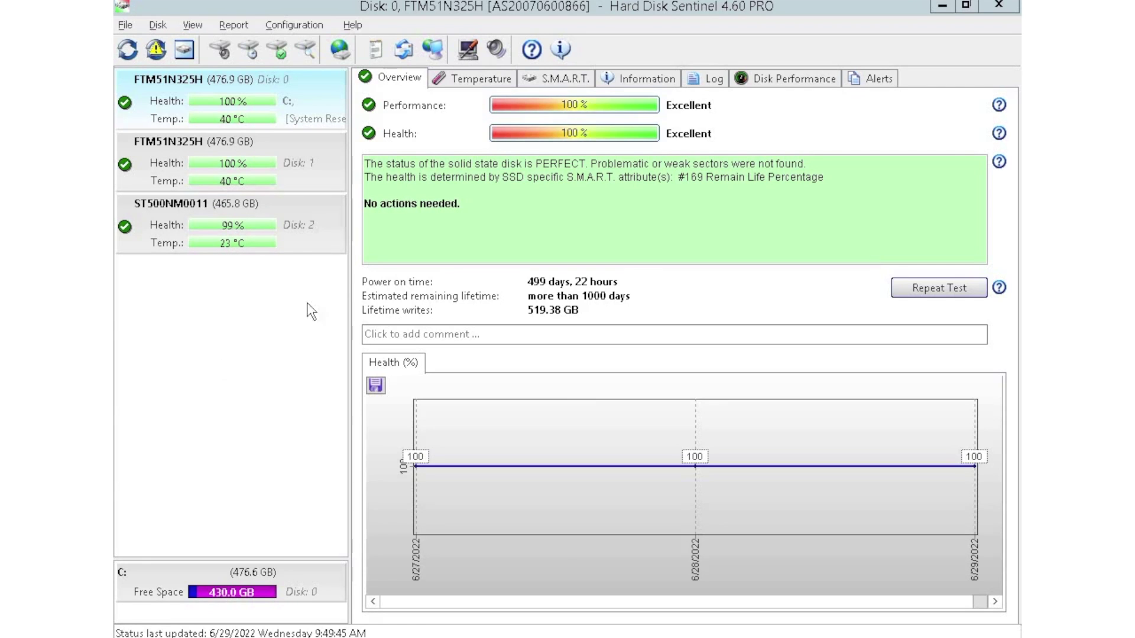
Compare the Disk 2 and Disk 3 overviews: 99% and 98% health, 2 bad sectors each
{"action": "left_click", "coordinate": [333, 240]}
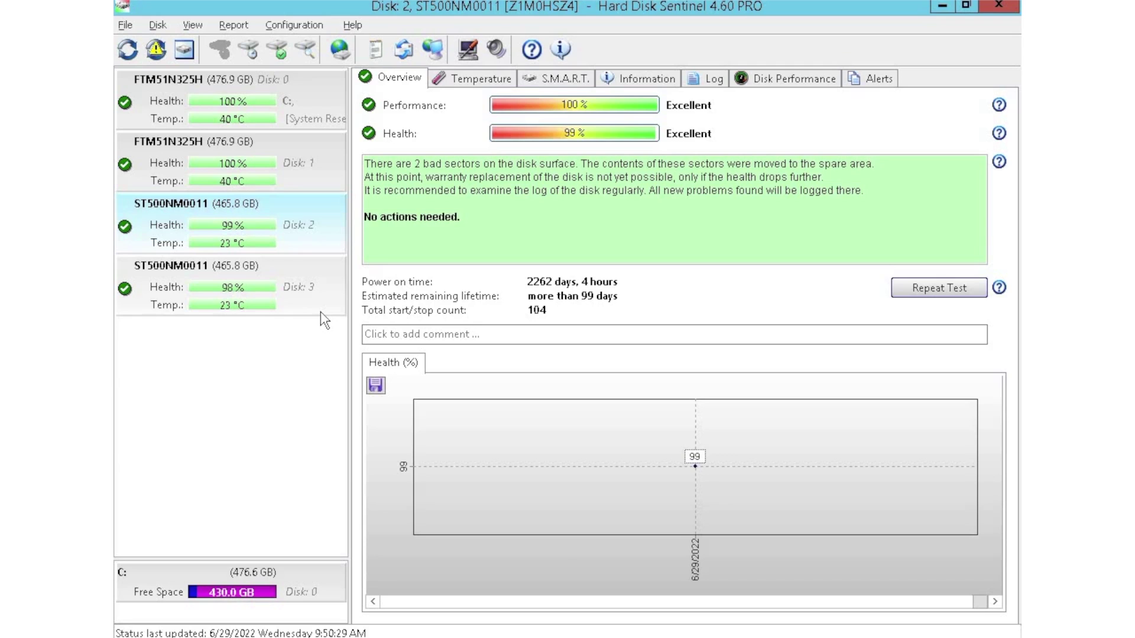
{"action": "left_click", "coordinate": [321, 313]}
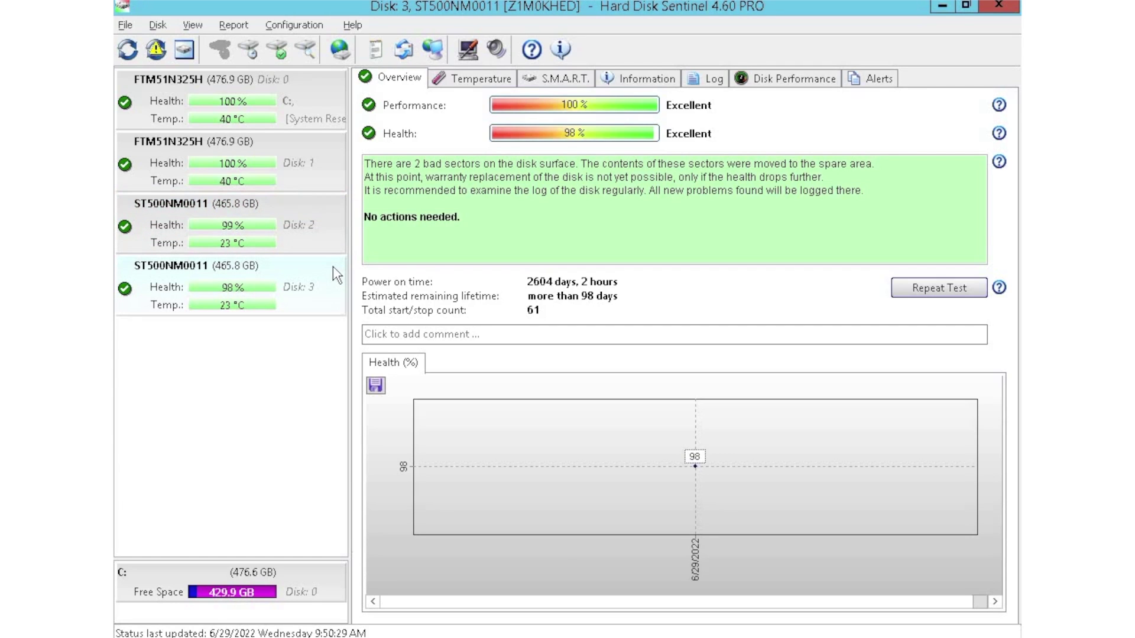